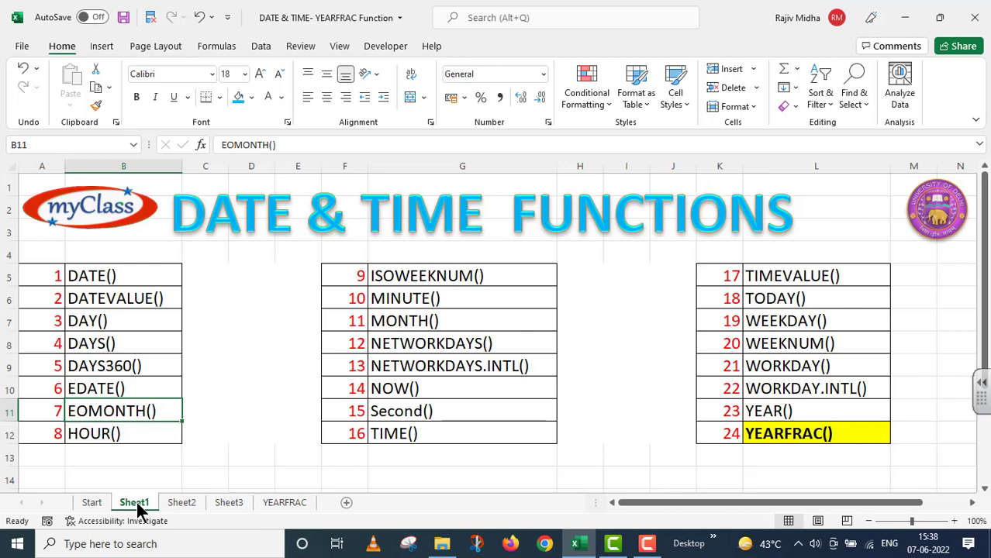
Step: Open the YEARFRAC sheet and number the table rows 1 to 5 in the S.No. column, cells A6 to A10
left_click(169, 502)
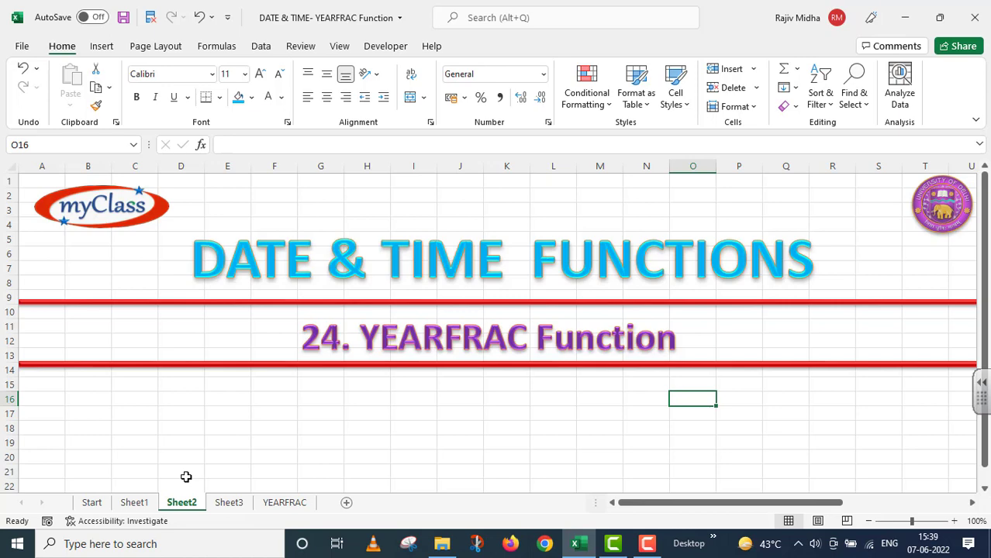
left_click(284, 503)
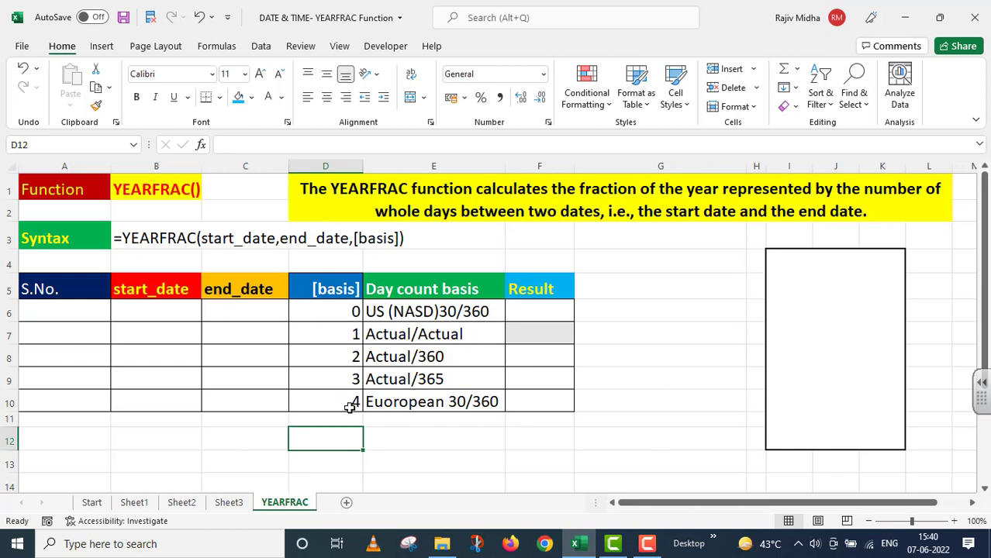
left_click(76, 310)
type("1")
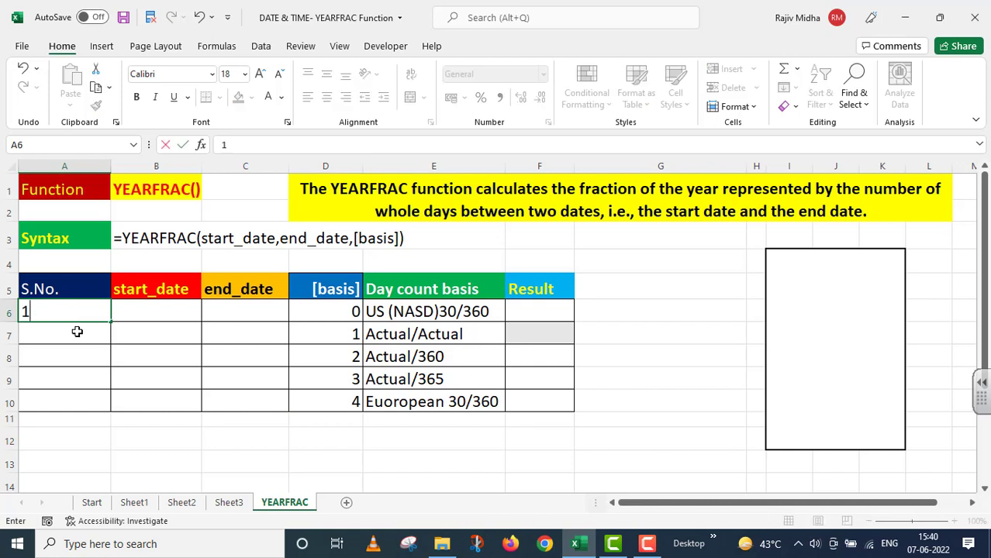
key("Return")
type("2")
left_click_drag(70, 310, 111, 407)
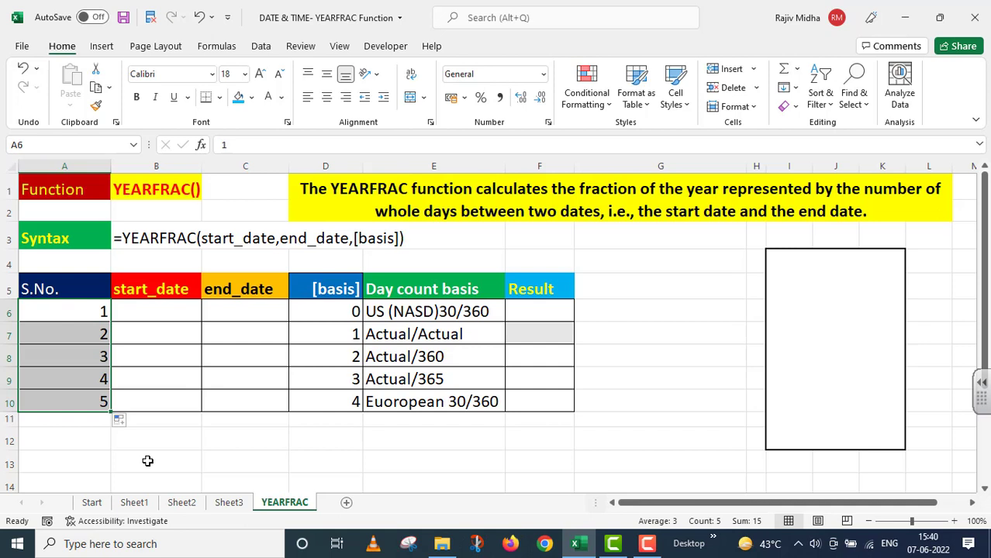
Step: Enter the start date 1-1-2024 in B6 and the end date 30-6-2024 in C6
left_click(148, 313)
type("1-")
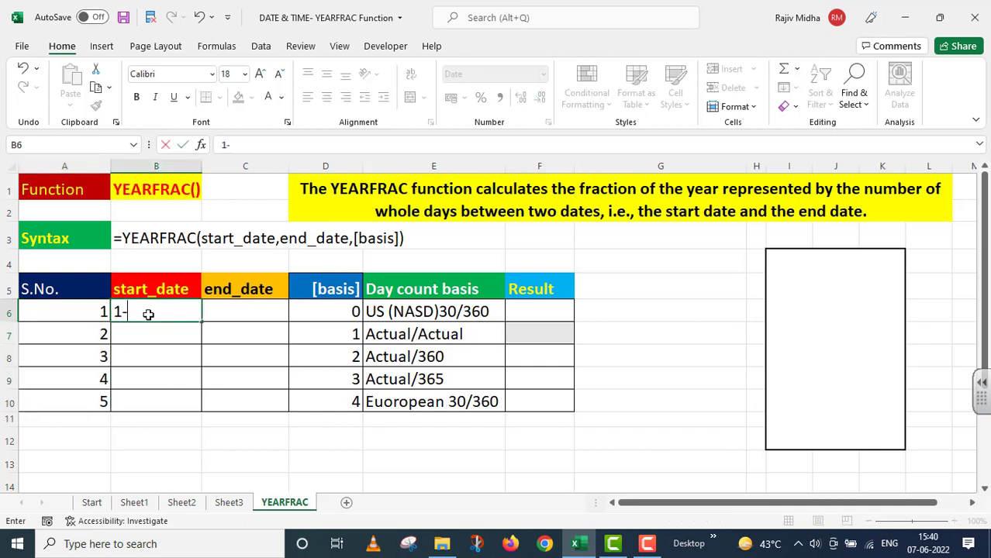
type("1-202")
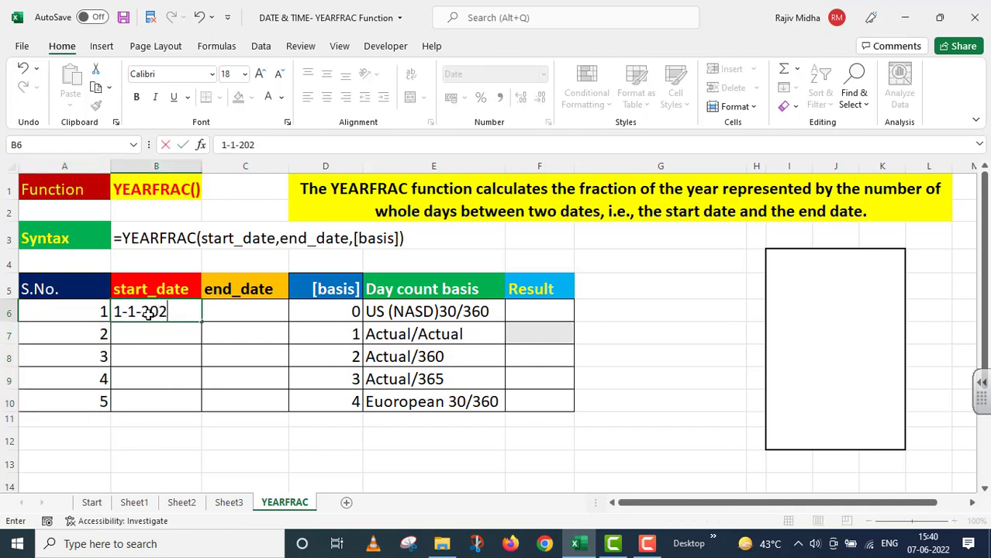
type("4")
left_click(217, 310)
type("3")
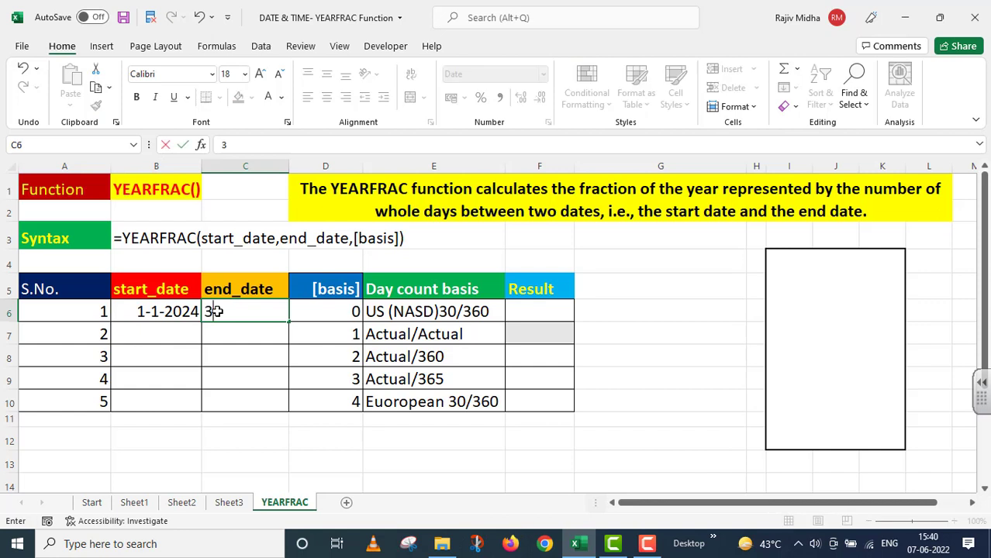
type("0-6-20")
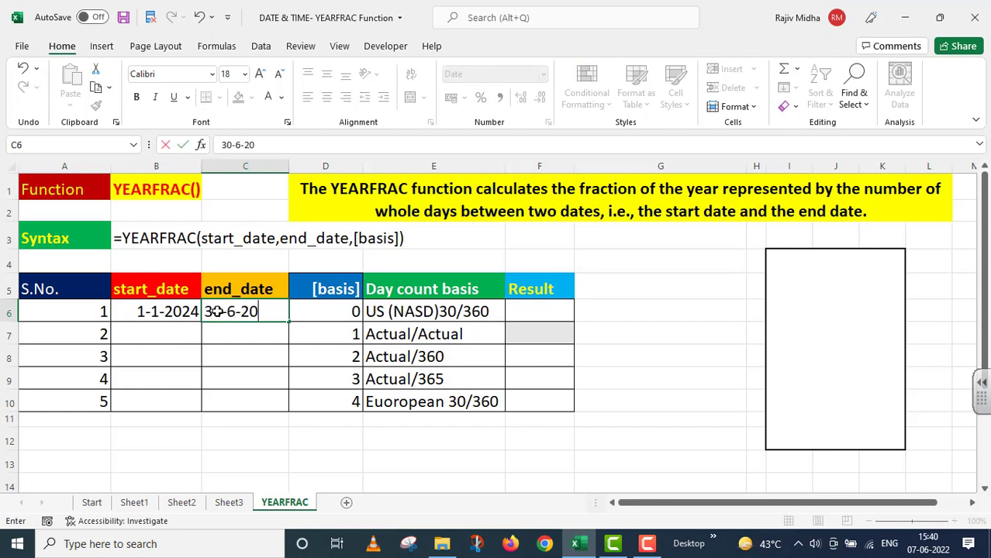
type("24")
Step: Enter the formula =YEARFRAC(B6,C6,D6) in result cell F6 for the US (NASD) 30/360 basis
left_click(518, 311)
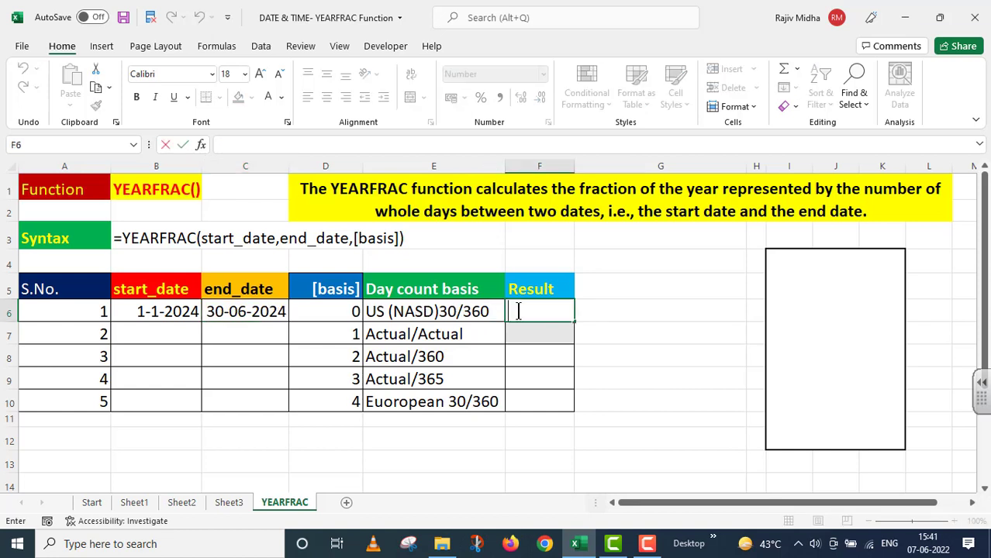
type("=")
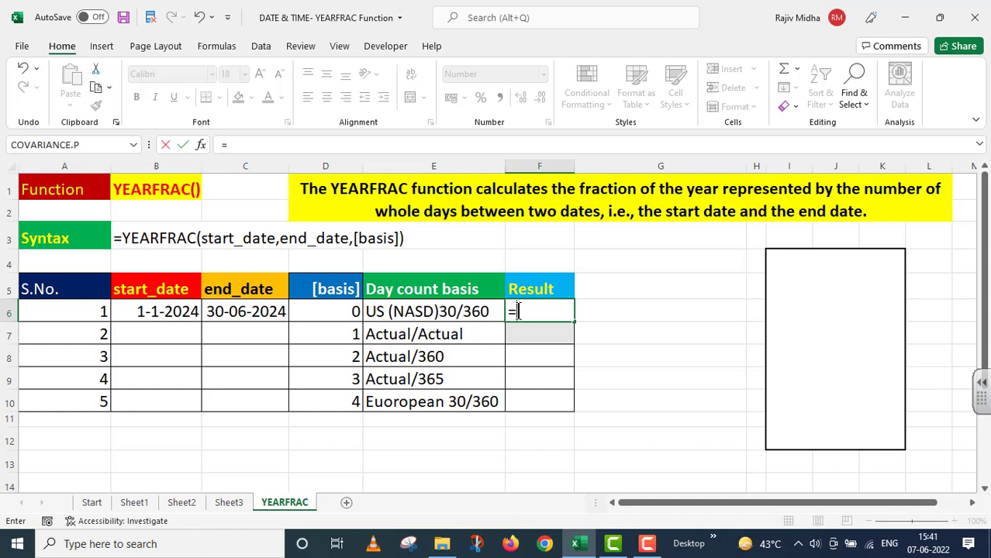
type("YEA")
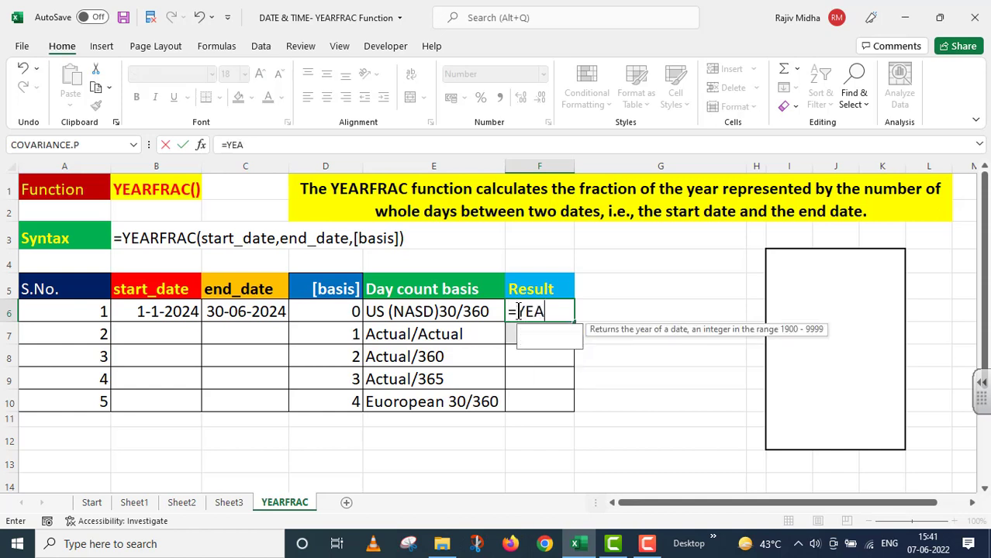
type("RFRAC(")
left_click(166, 313)
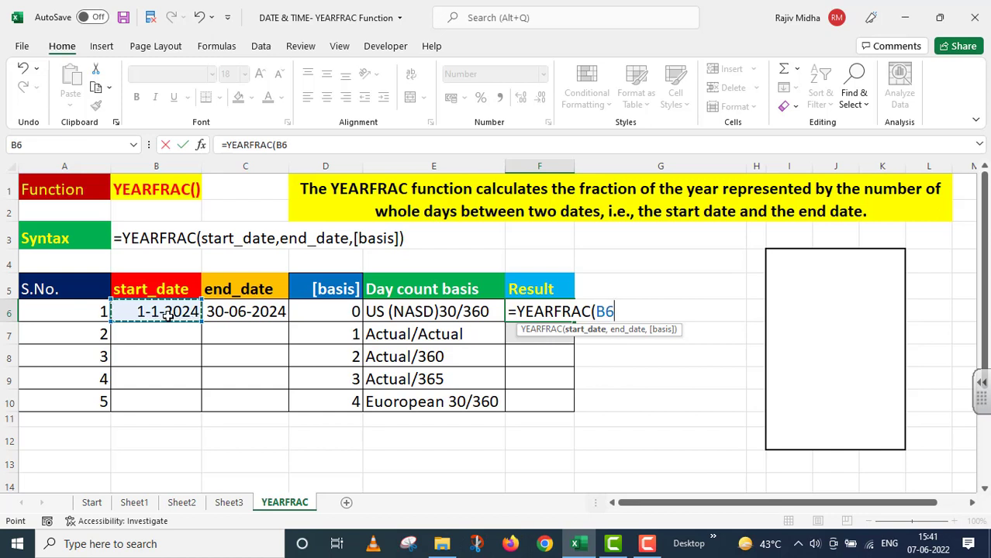
type(",")
left_click(225, 313)
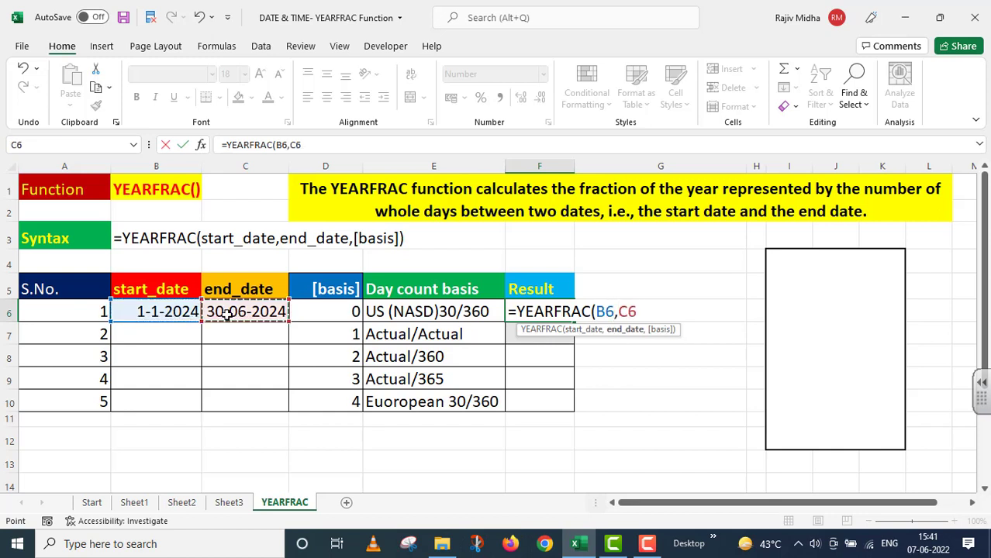
type(",")
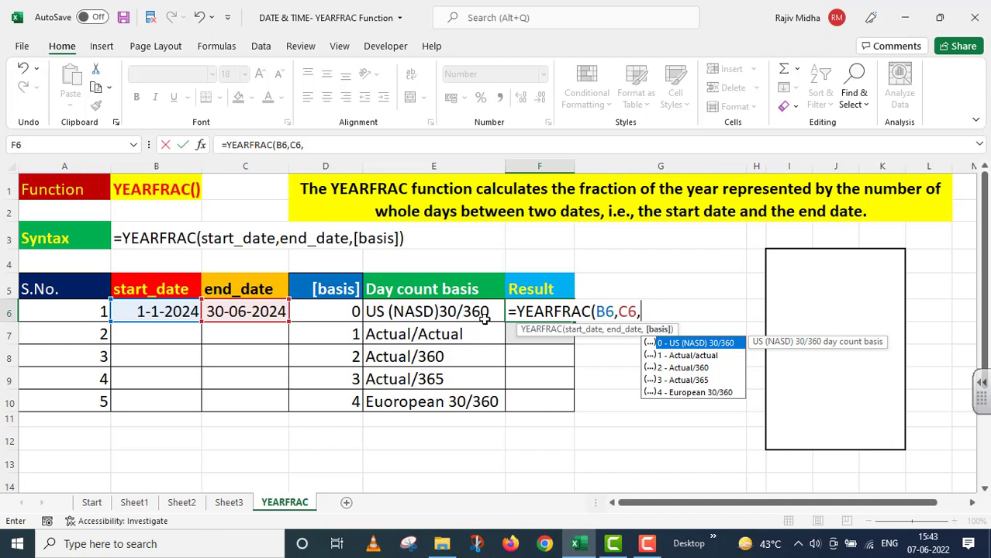
left_click(348, 310)
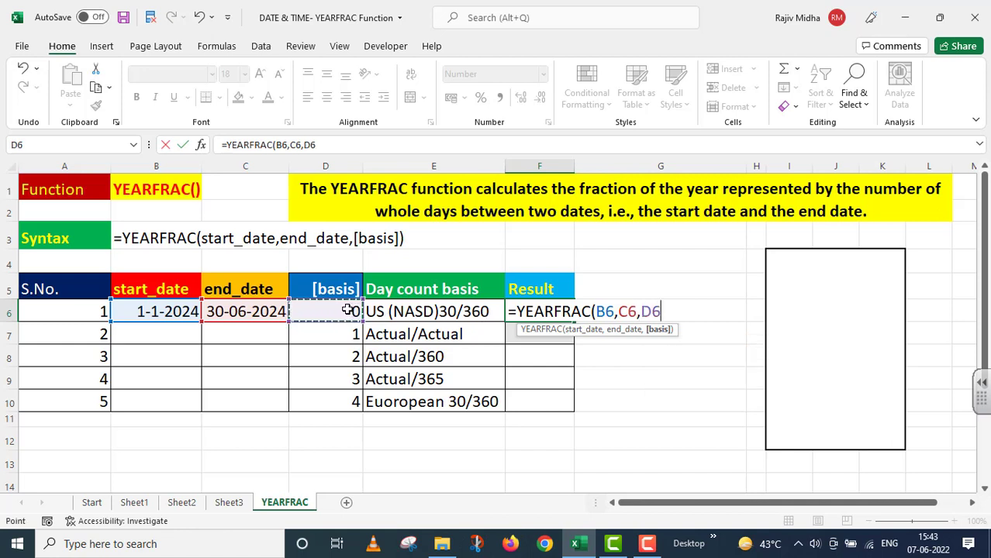
type(")")
key("Return")
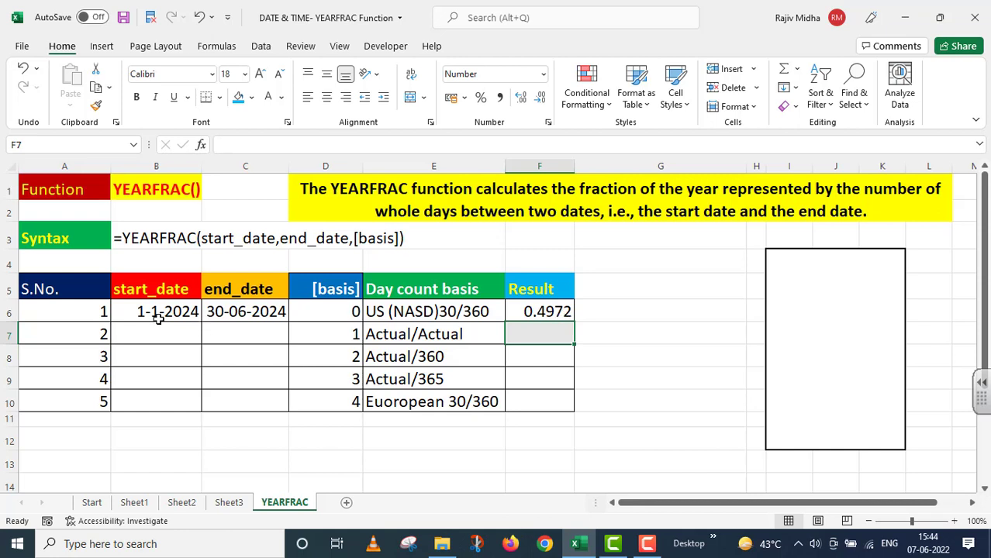
Step: Copy the start and end dates from B6:C6 down through row 10
left_click_drag(144, 313, 211, 313)
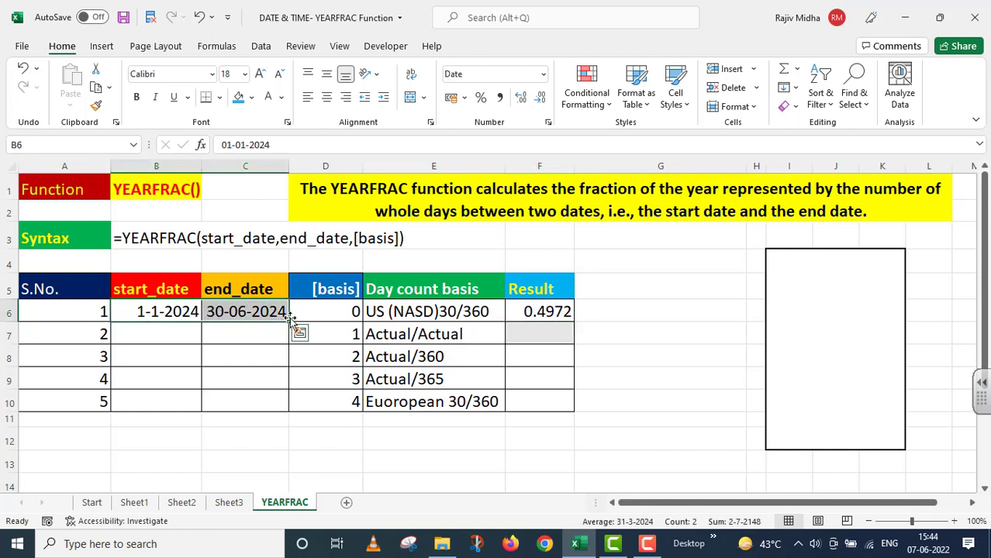
left_click_drag(288, 322, 287, 408)
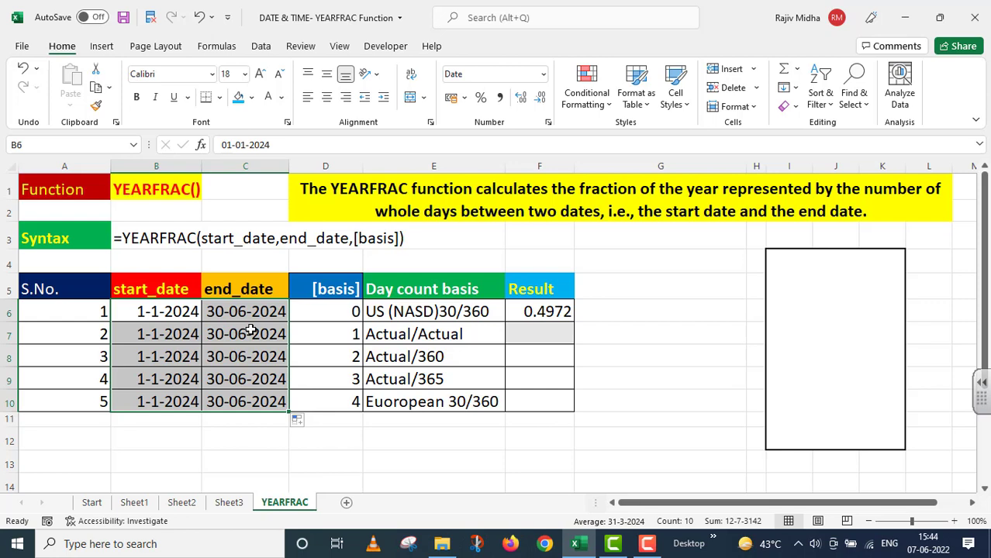
Step: Enter the formula =YEARFRAC(B7,C7,D7) in result cell F7 for the Actual/Actual basis
left_click(513, 334)
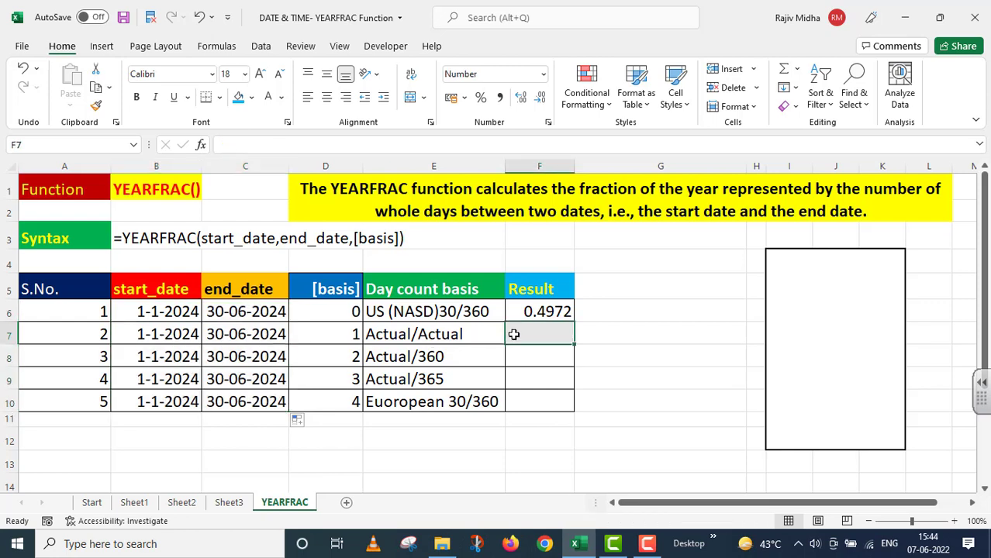
type("=YE")
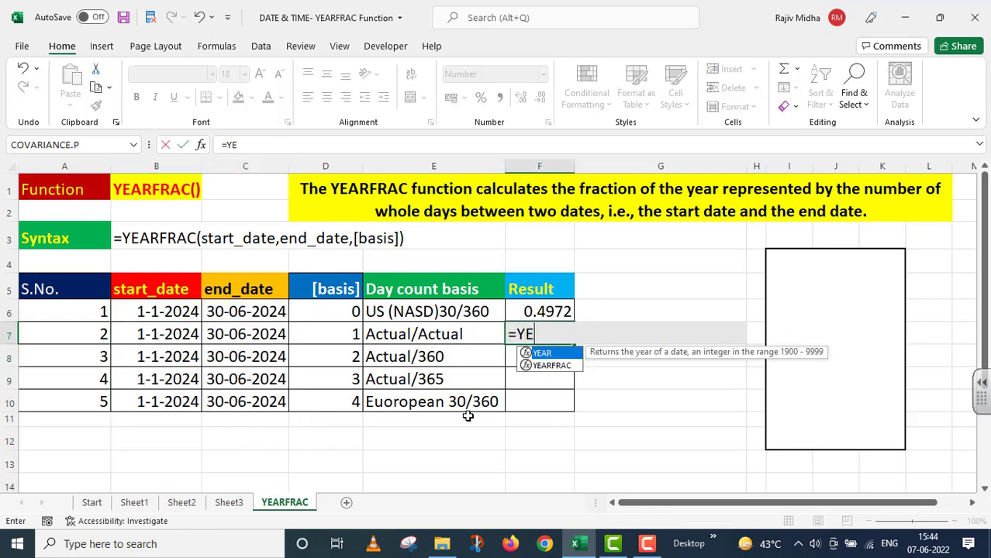
type("ARFRA")
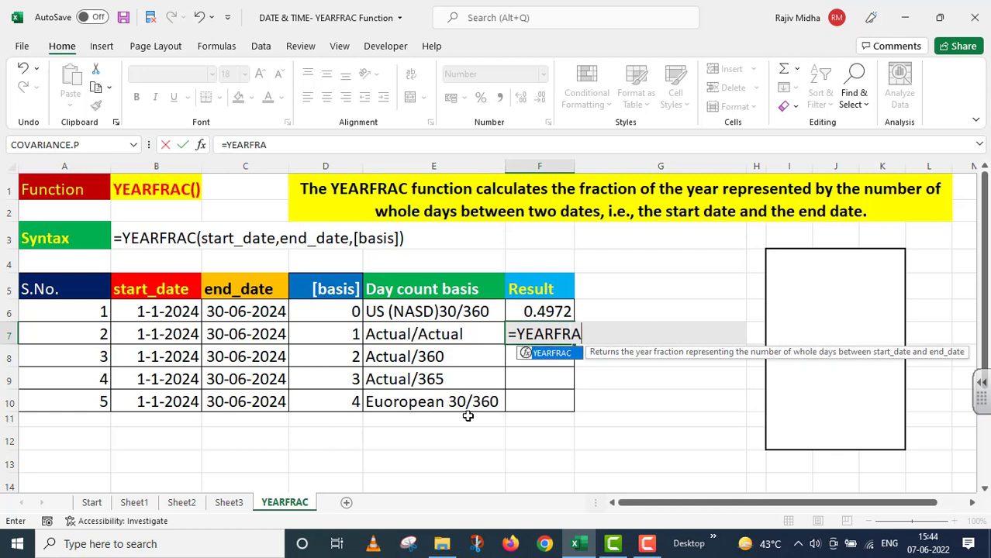
type("C (")
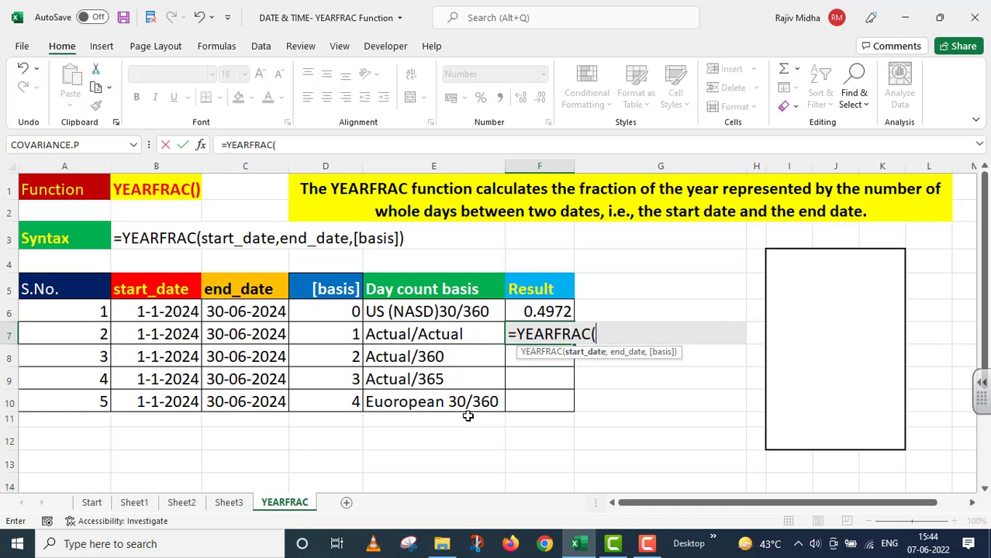
left_click(169, 333)
type(",")
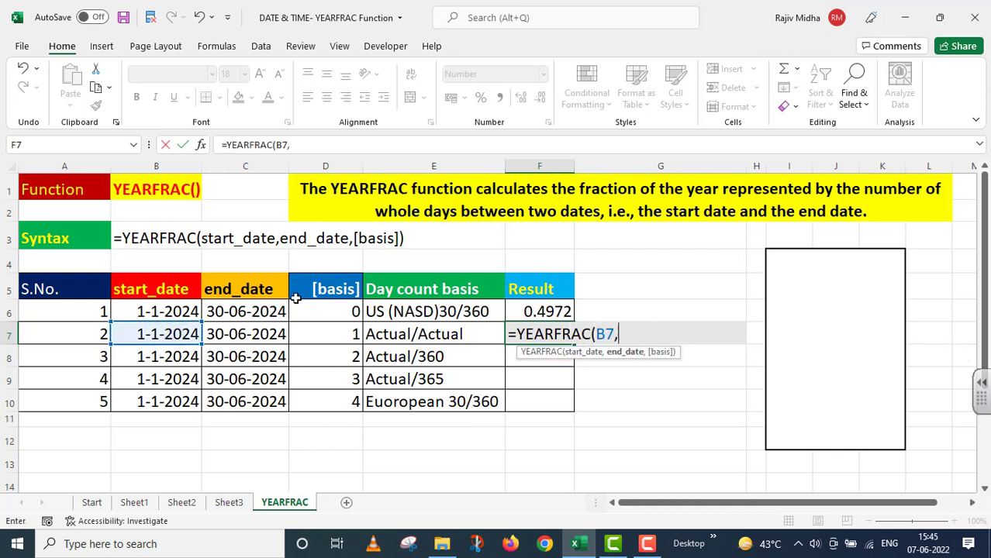
left_click(263, 333)
type(",")
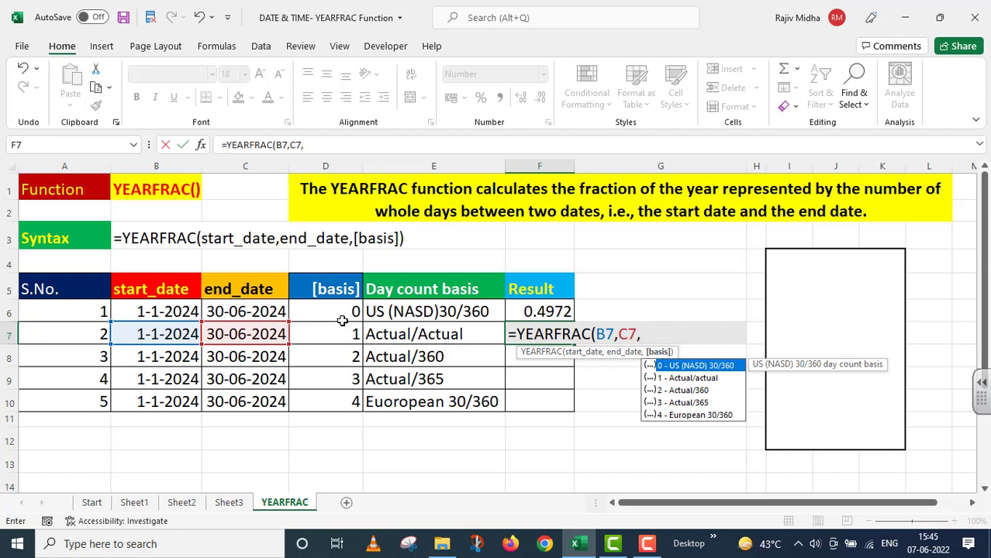
double_click(680, 377)
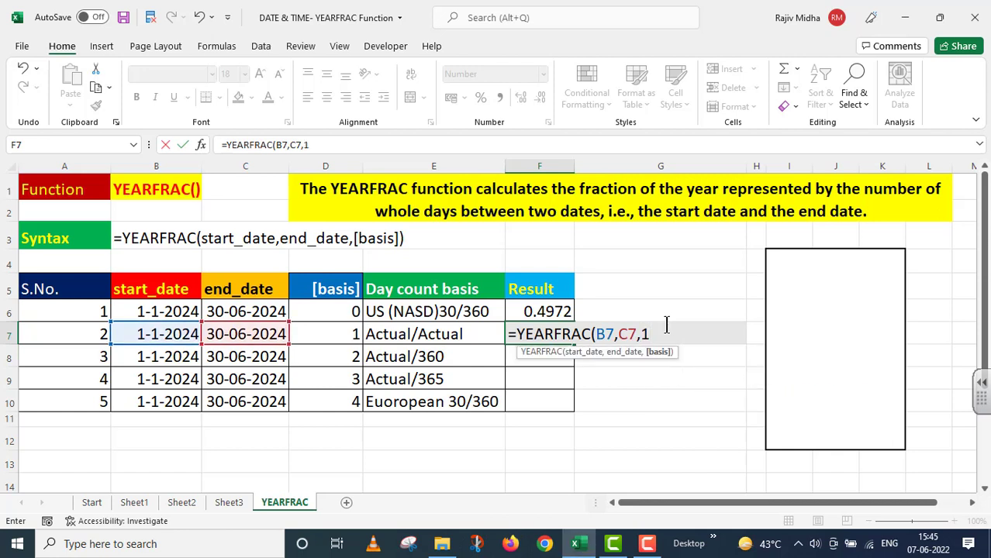
key("BackSpace")
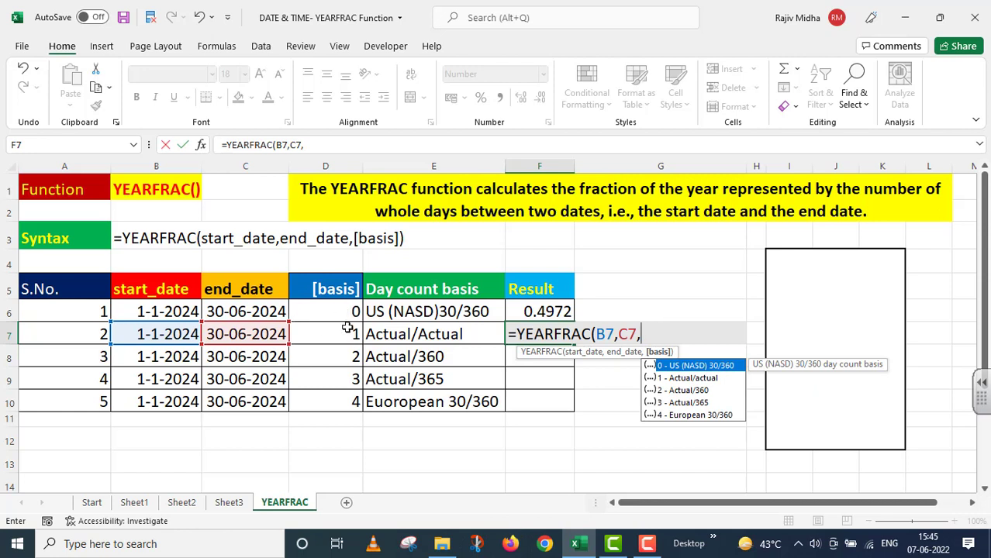
left_click(349, 331)
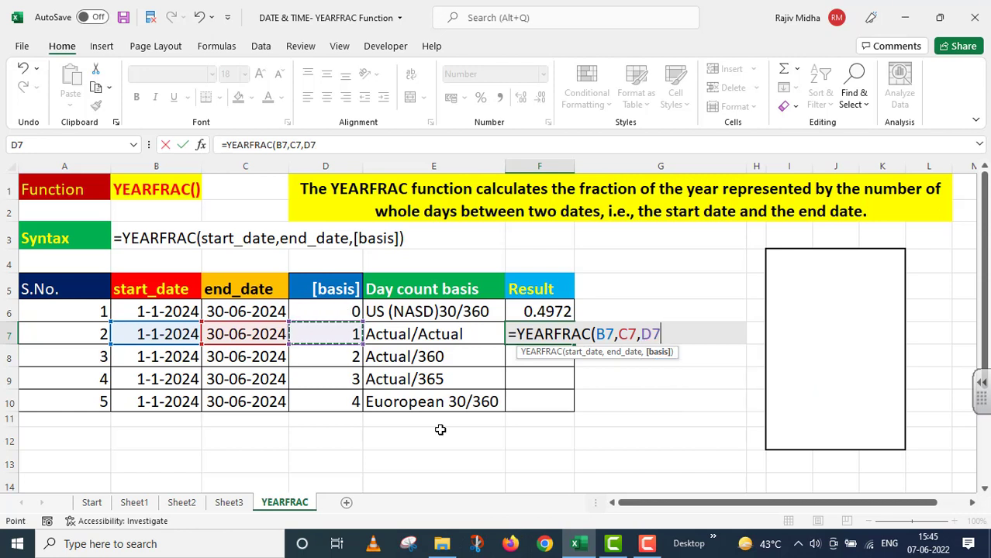
type(")")
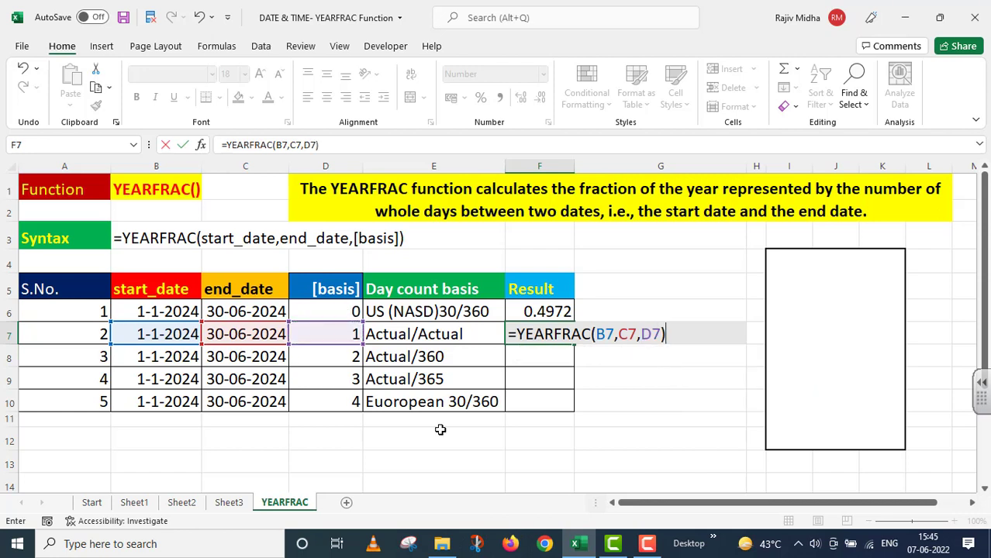
key("Return")
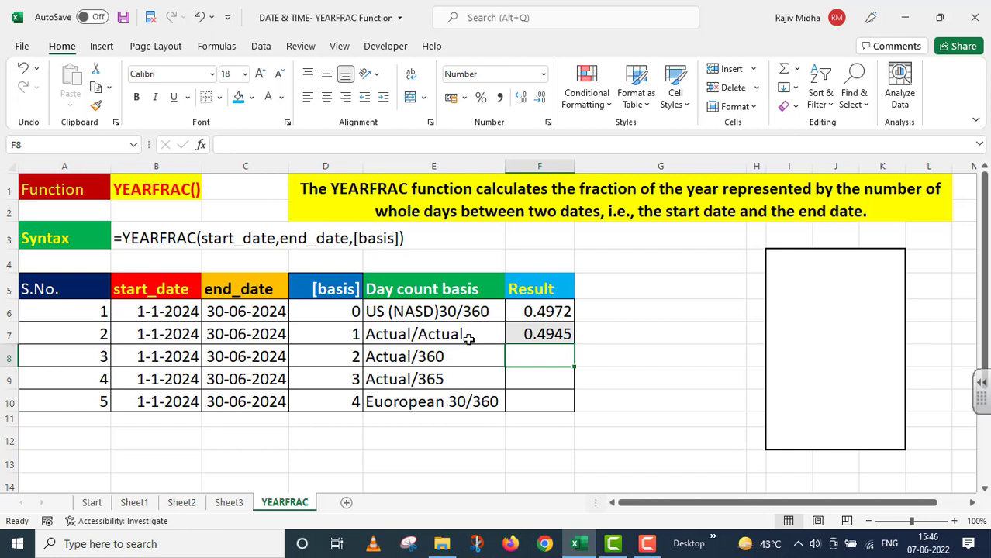
Step: Fill the YEARFRAC formula from F7 down through F10 for the remaining day count bases
left_click(568, 338)
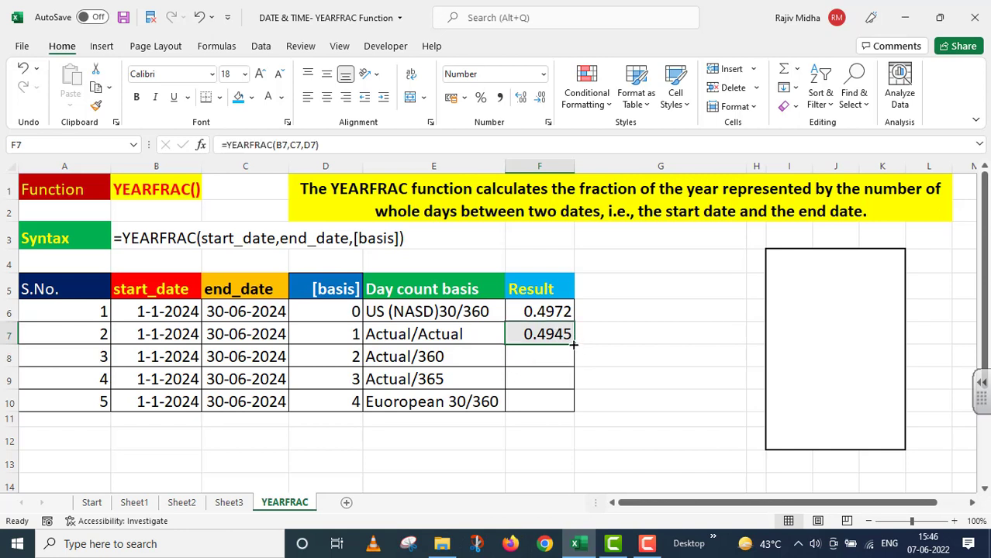
left_click_drag(573, 344, 573, 406)
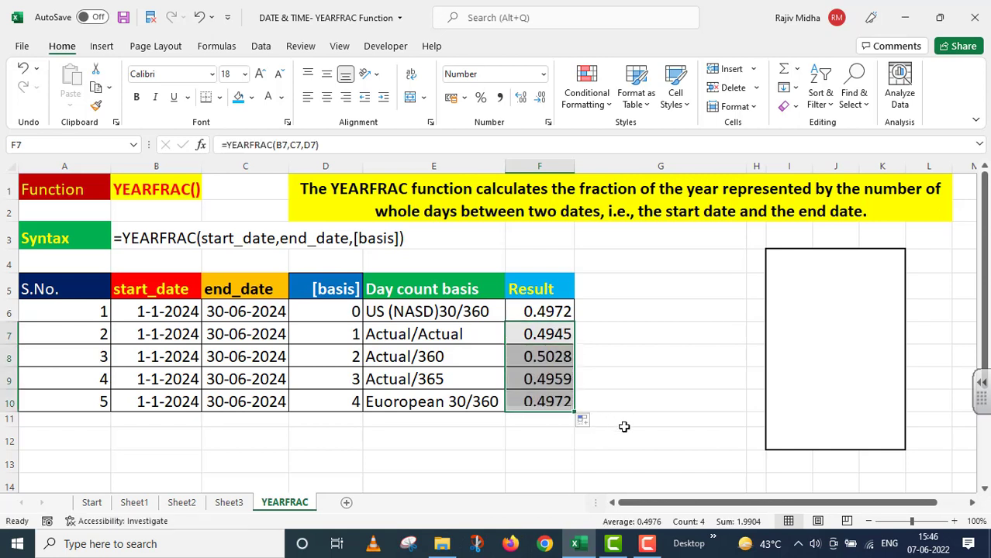
left_click(639, 290)
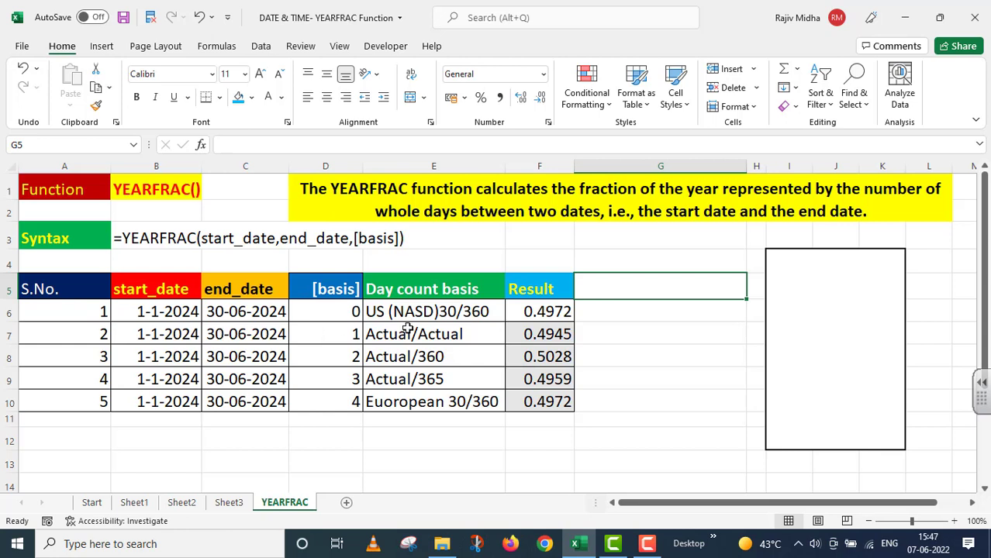
Step: Display the leap-year note about the Actual/Actual result in black text in the bordered merged cell I4
left_click(531, 333)
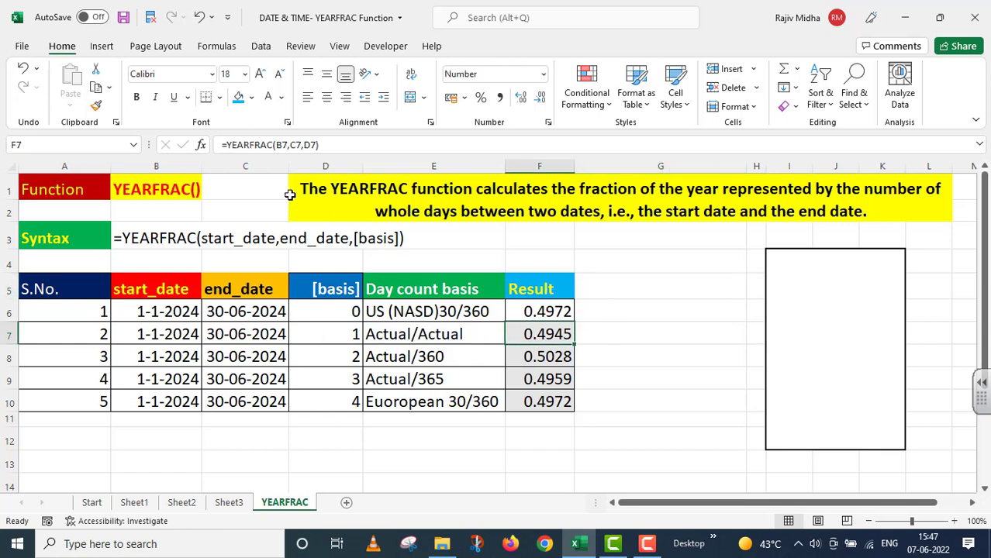
left_click(663, 439)
left_click(858, 318)
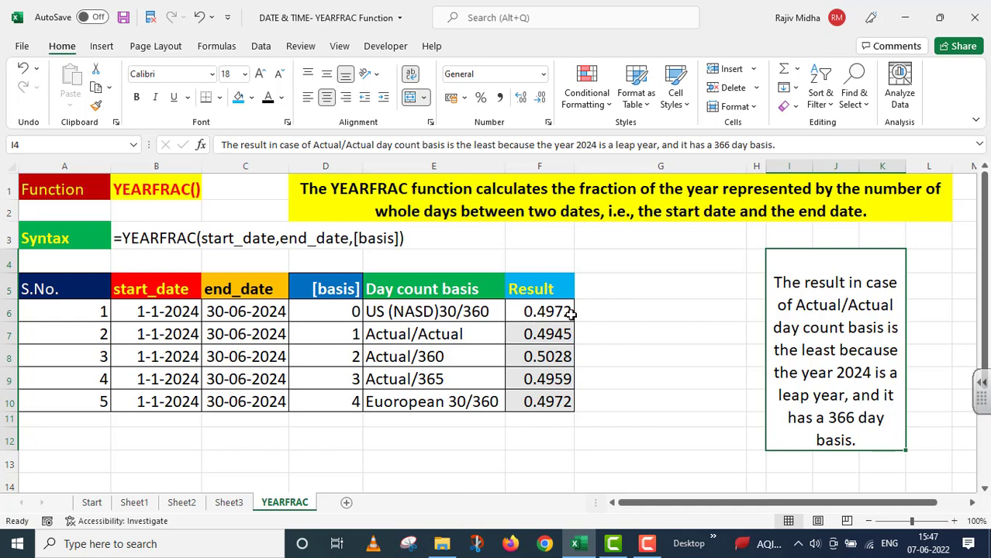
Step: Compare the results and formulas of the US and European 30/360 rows with the Actual/Actual row
left_click(541, 312)
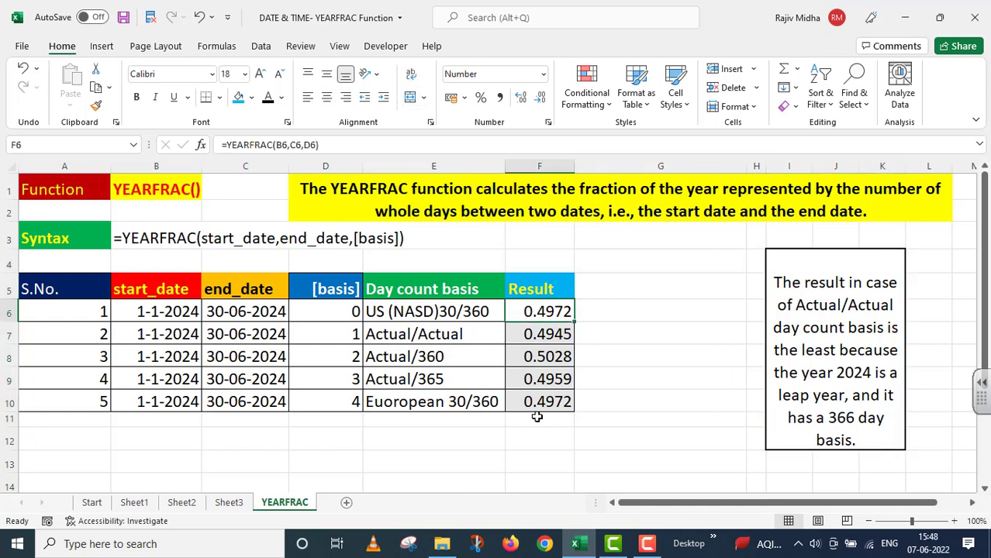
left_click(534, 400)
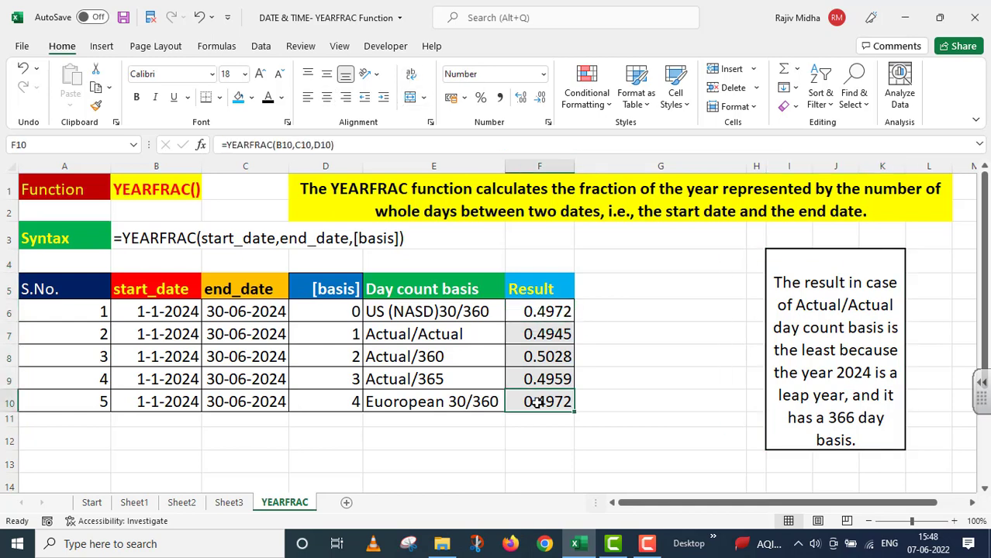
left_click(559, 438)
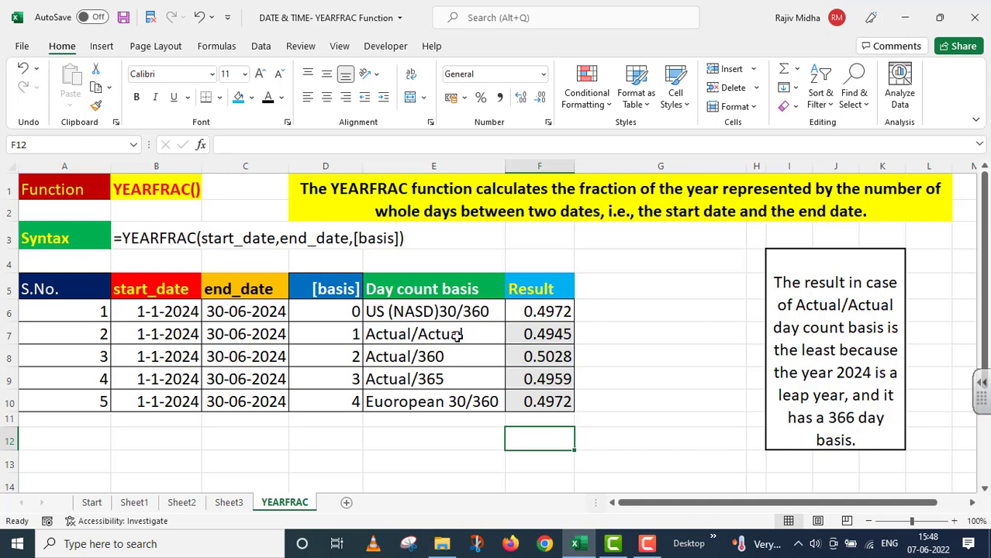
left_click(562, 335)
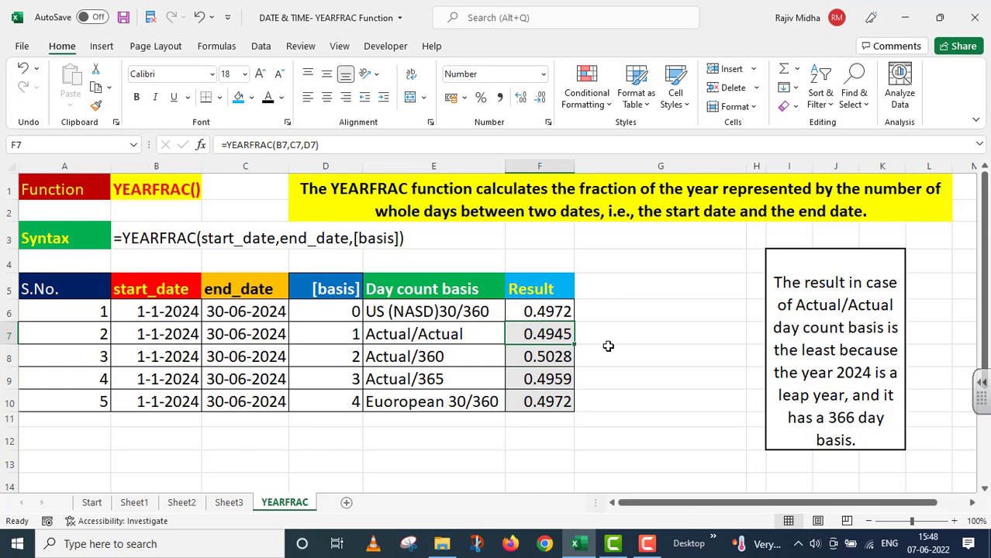